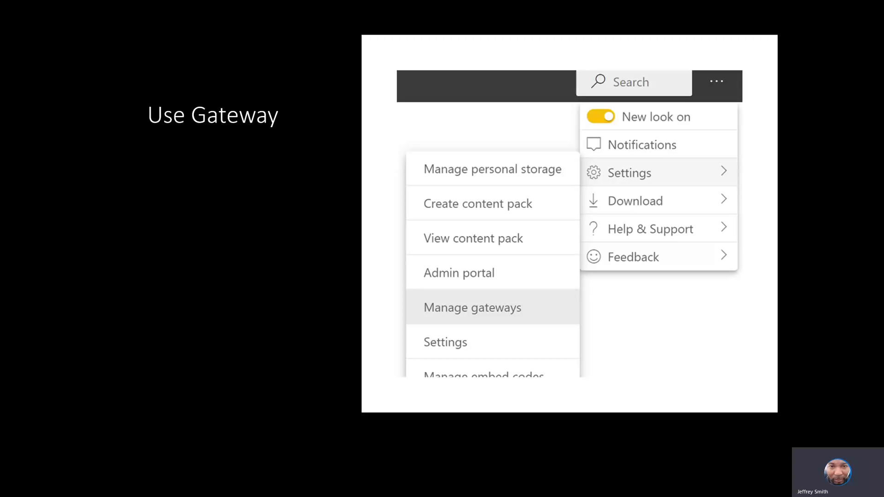
Step through the Use Gateway bullets, including Select the Ellipses, then advance to Create An App
left_click(777, 107)
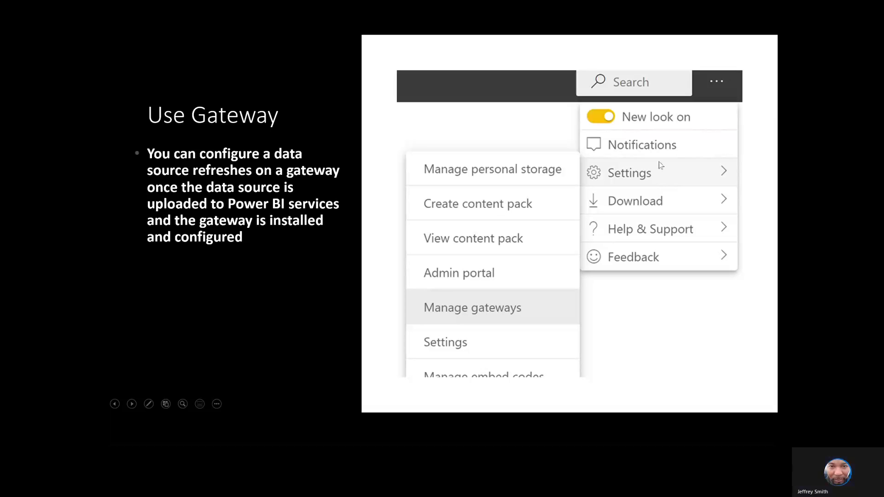
left_click(519, 312)
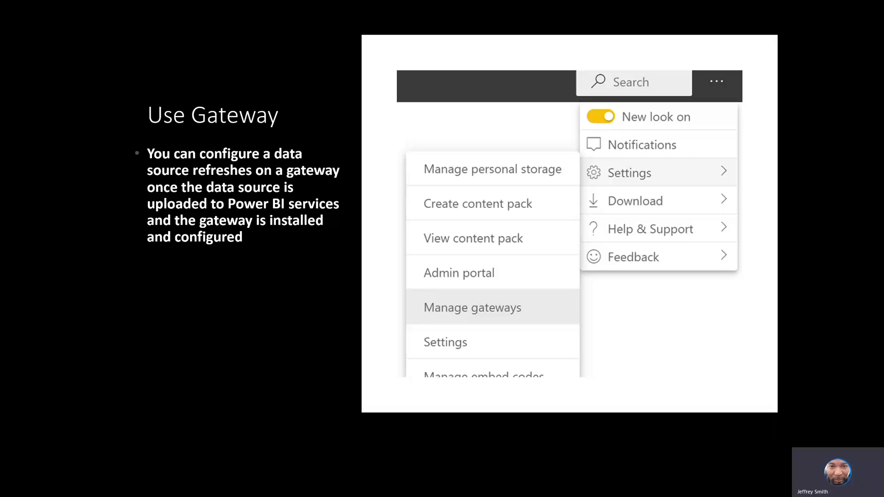
key("Right")
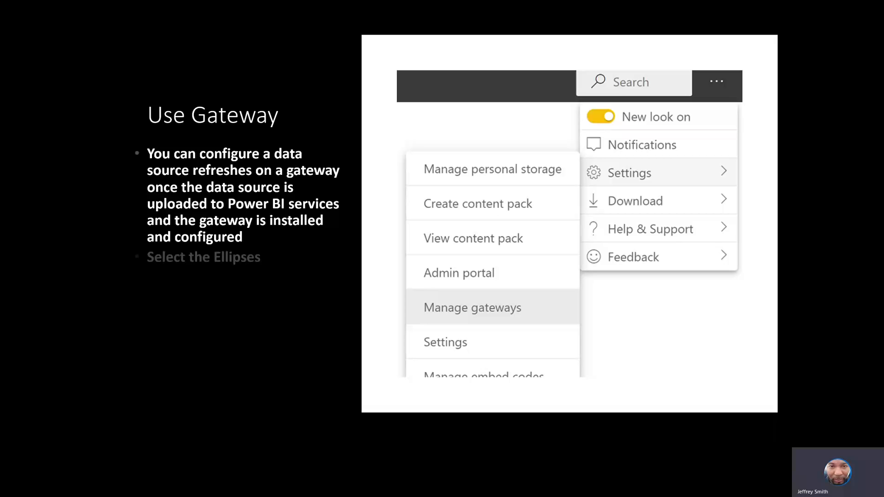
key("Right")
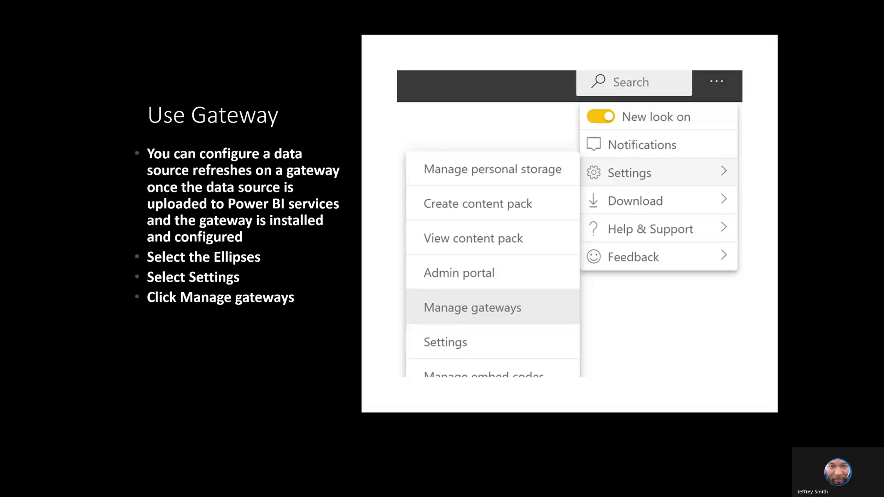
key("Right")
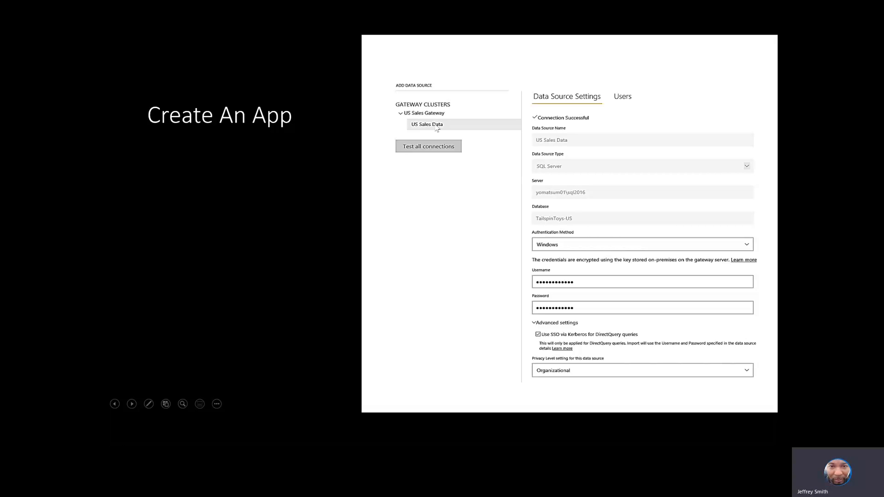
Reveal the Create An App bullets on Single Sign-on, Desktop reports and refresh schedules
key("Right")
key("Right")
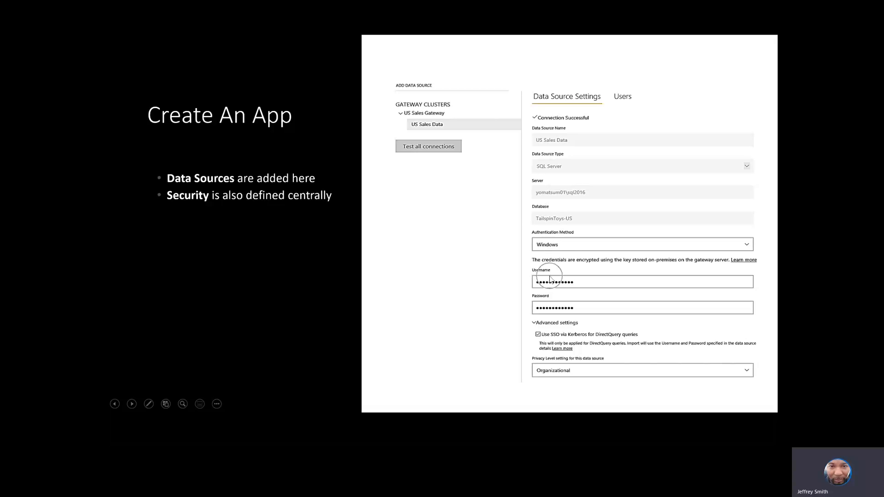
key("Right")
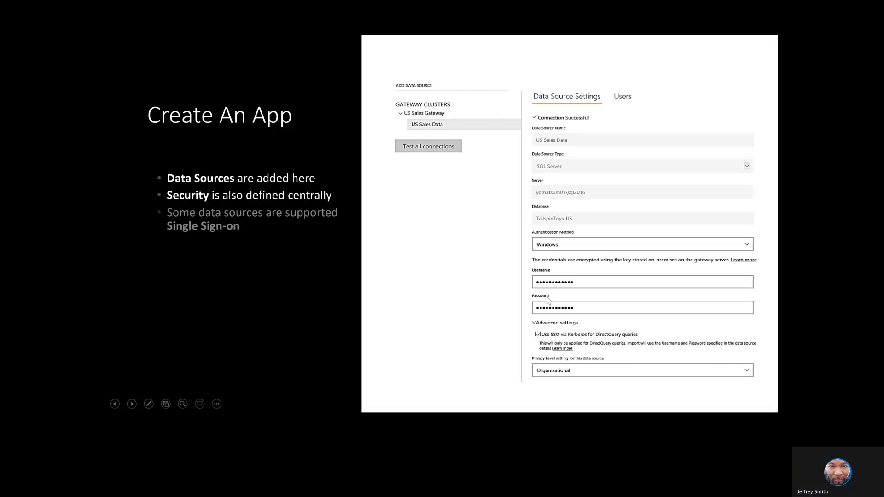
key("Right")
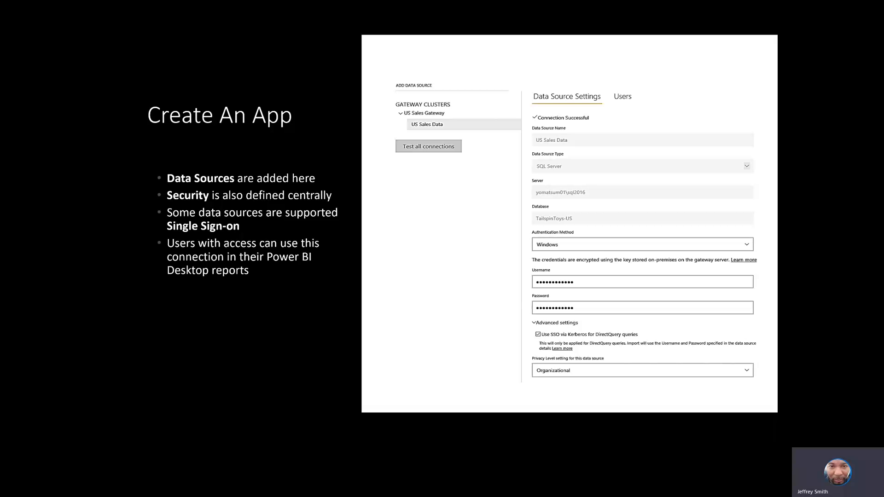
key("Right")
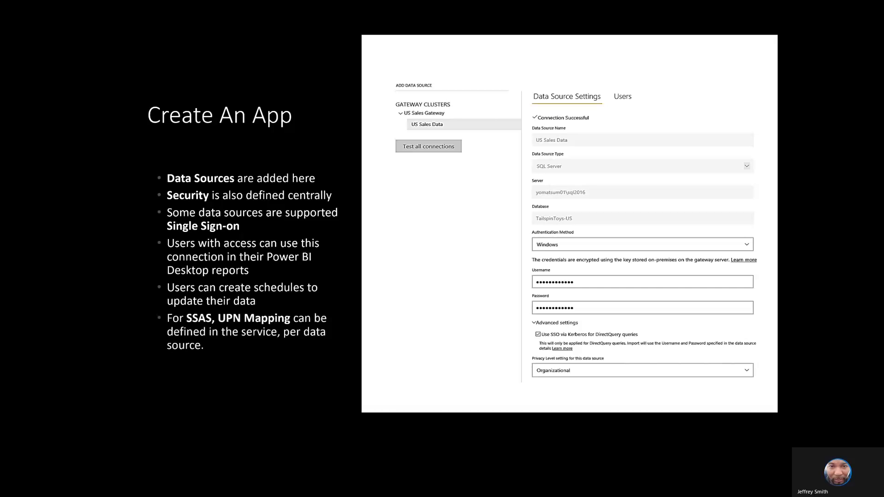
Advance to the DEMO slide, end the slideshow and switch to the Power BI browser
key("Right")
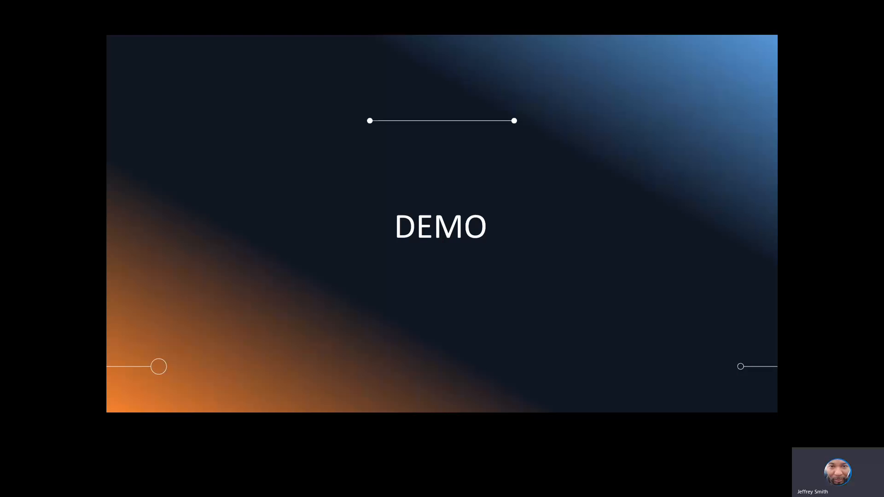
key("Escape")
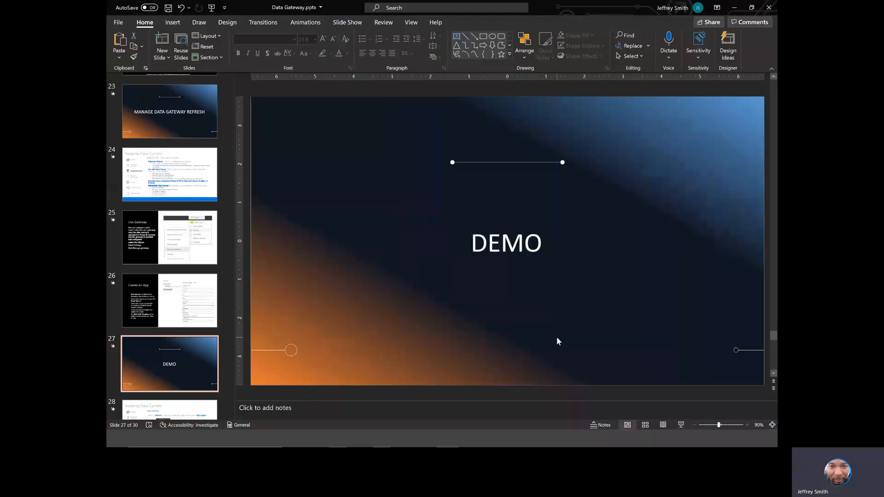
key("alt+Tab")
key("alt+Tab")
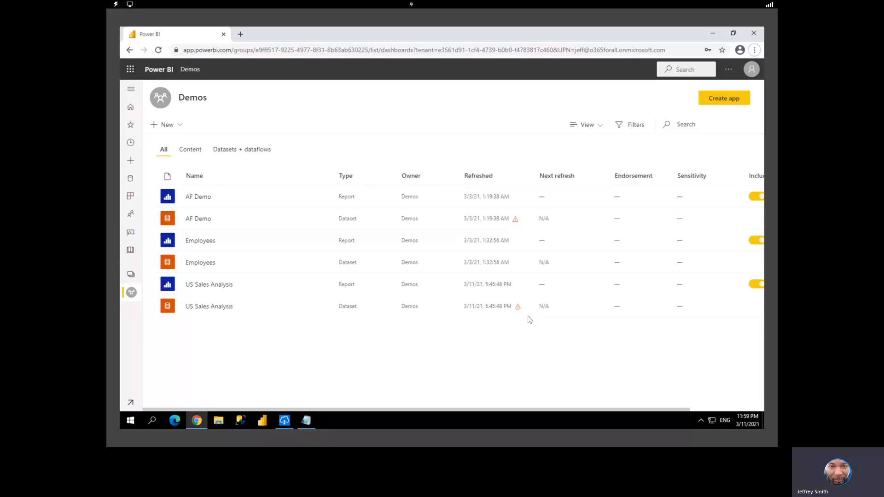
Open US Sales Analysis settings and expand Gateway connection, showing two misconfigured gateways
mouse_move(519, 310)
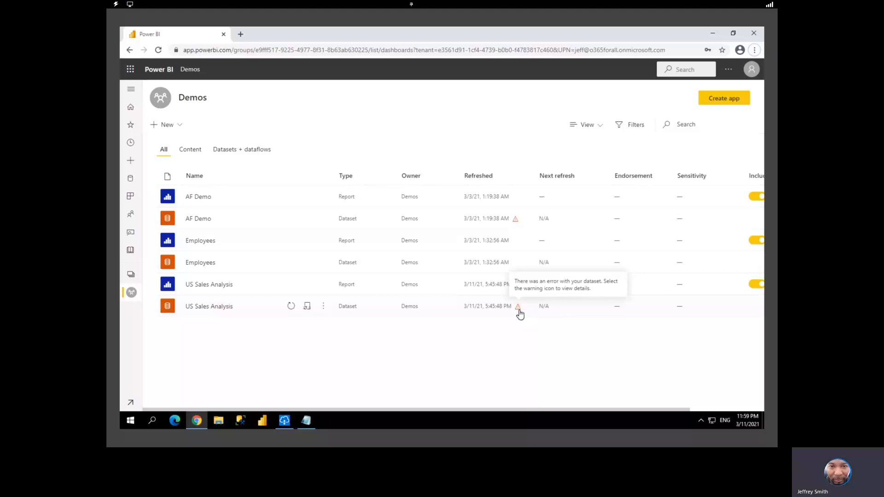
left_click(323, 308)
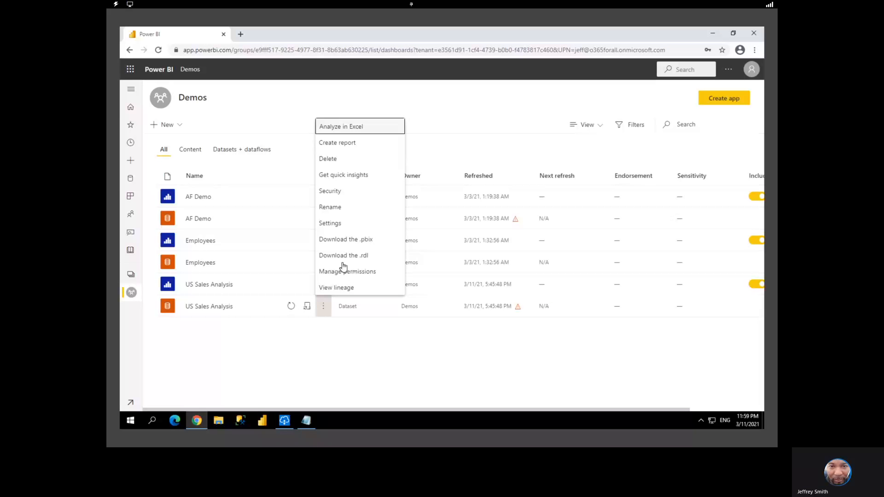
left_click(345, 225)
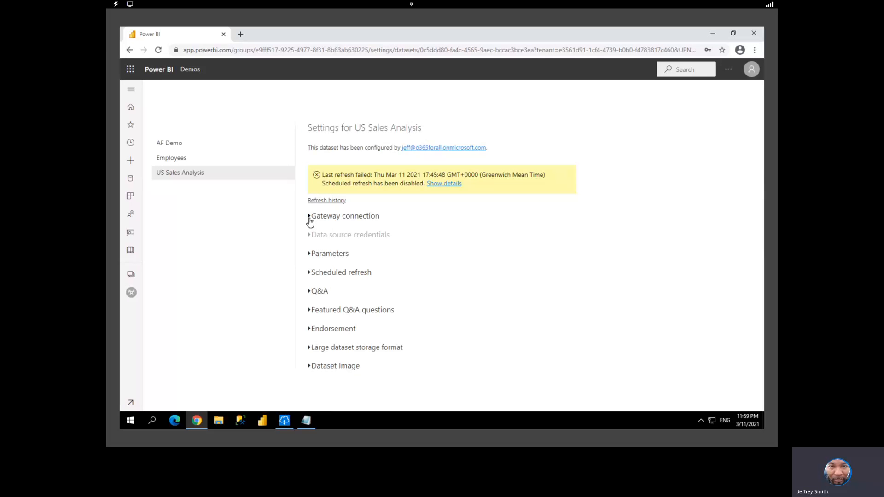
left_click(309, 217)
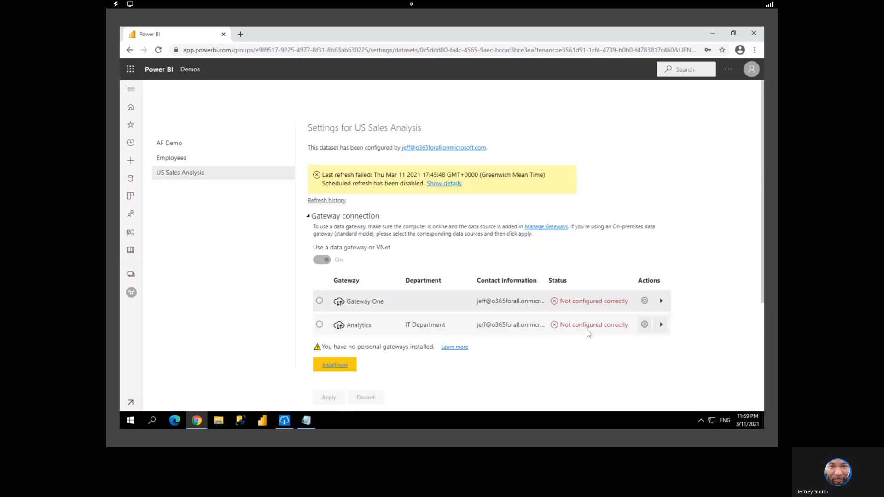
Add a new data source entry to the Analytics gateway cluster
left_click(644, 325)
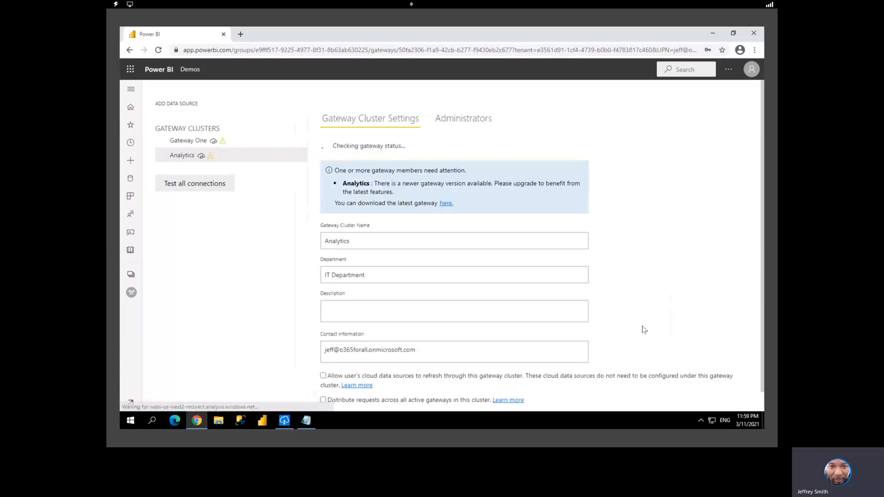
left_click(162, 156)
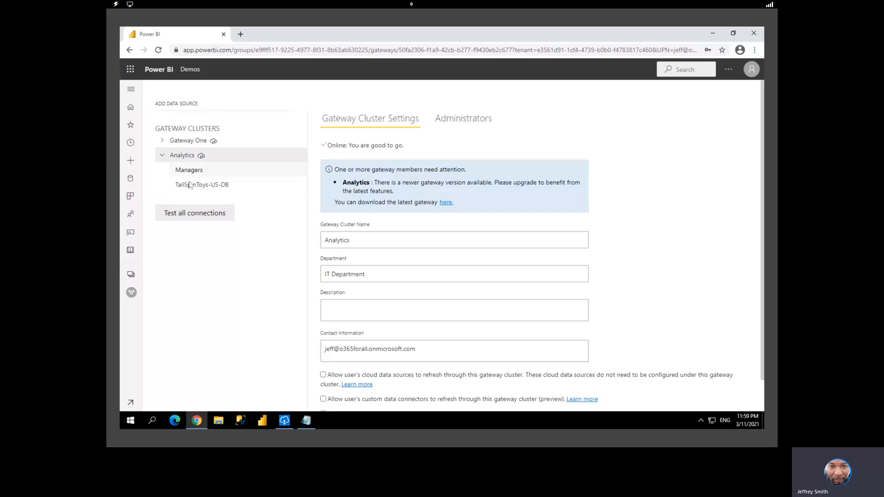
left_click(300, 158)
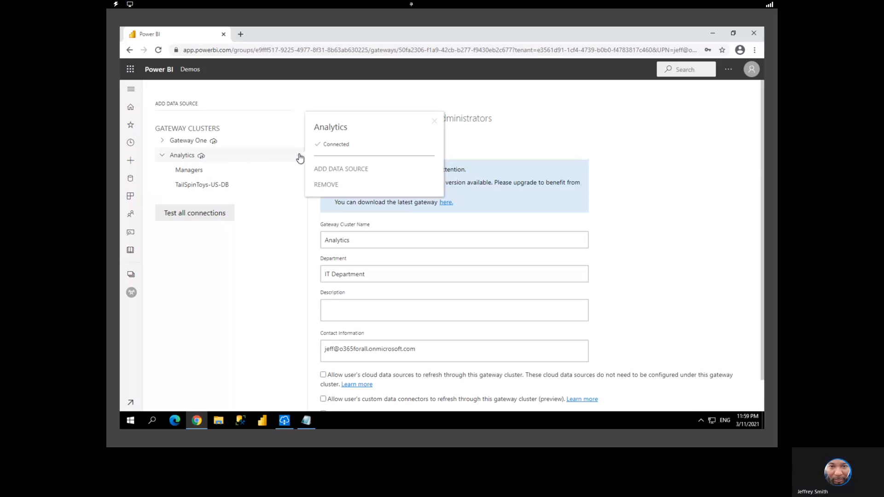
left_click(341, 171)
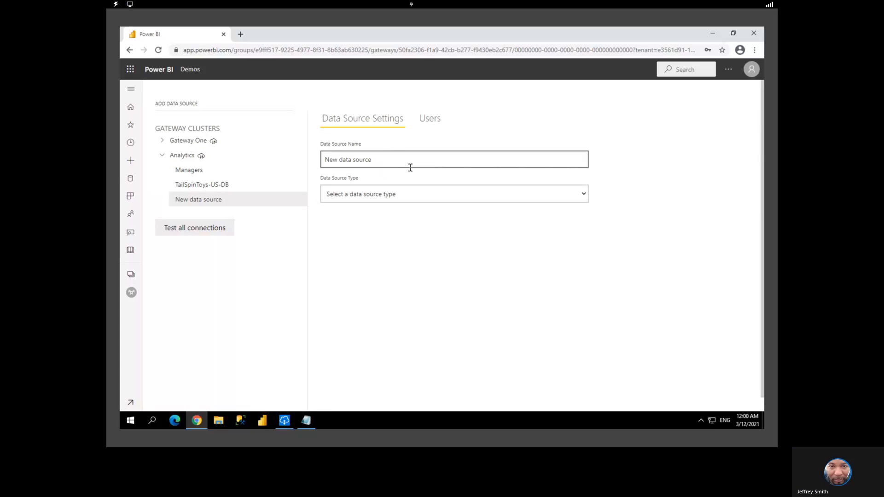
Try File, SharePoint and SQL Server as the new entry's data source type
left_click(385, 198)
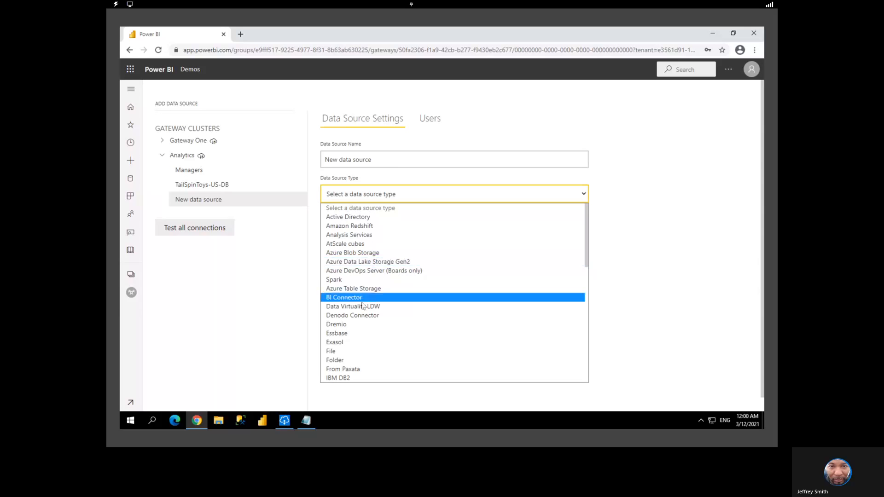
left_click(346, 351)
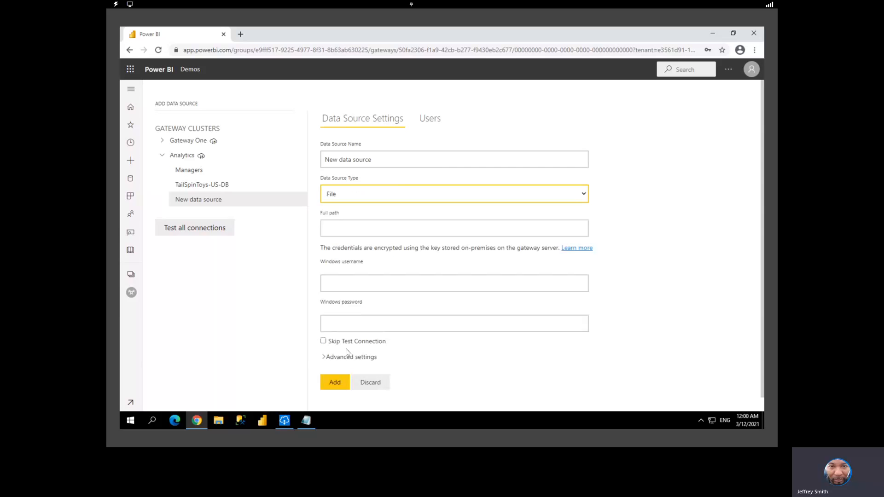
left_click(362, 282)
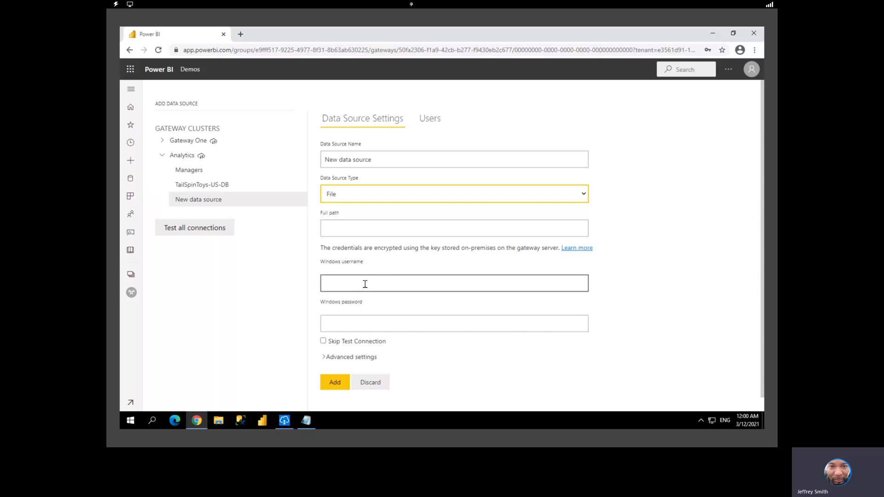
left_click(432, 199)
scroll(390, 311, "down", 5)
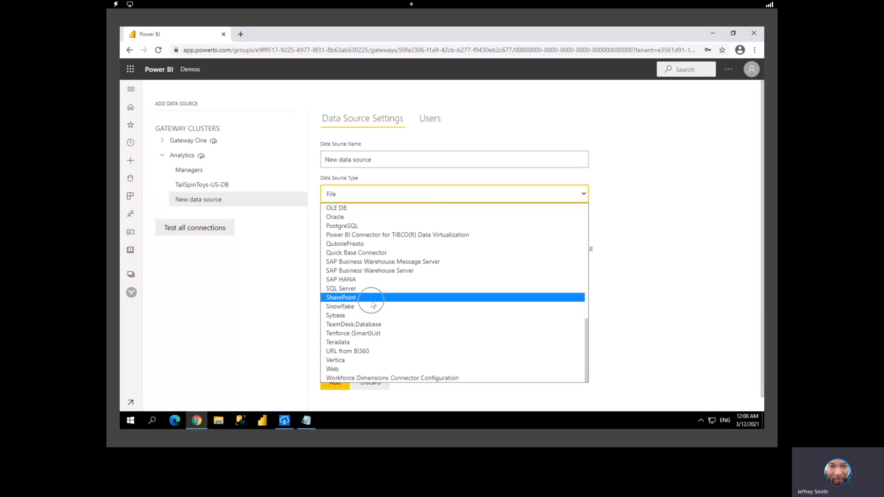
left_click(372, 298)
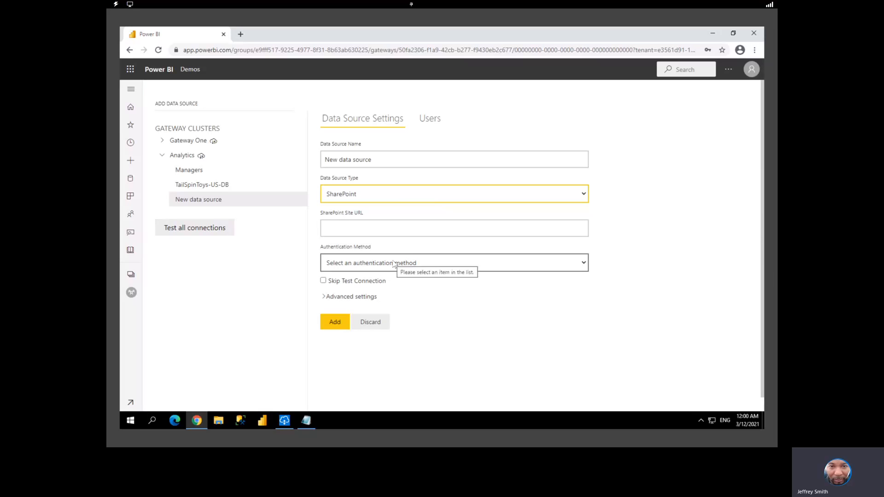
left_click(433, 200)
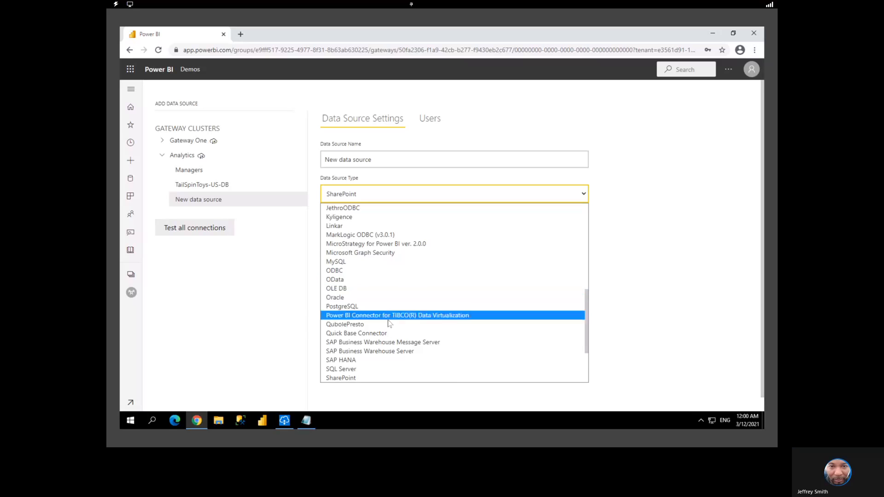
scroll(390, 323, "down", 2)
left_click(370, 288)
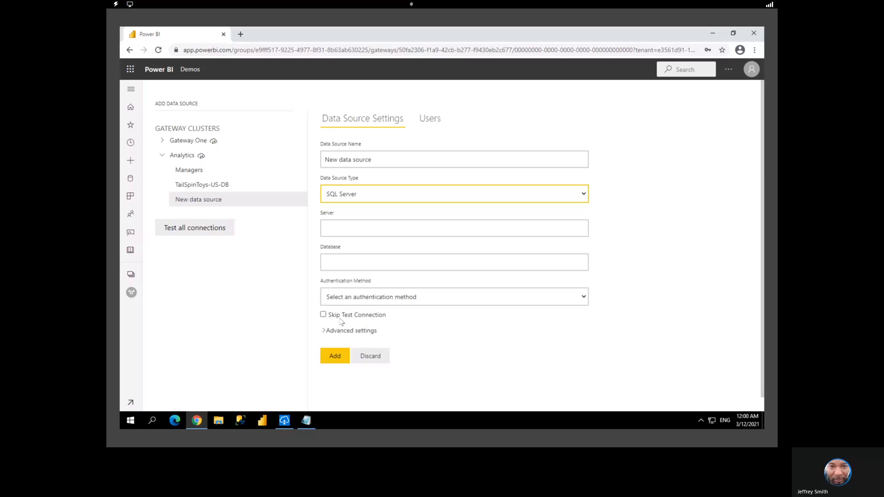
Discard the unsaved new data source and confirm throwing away the changes
left_click(364, 356)
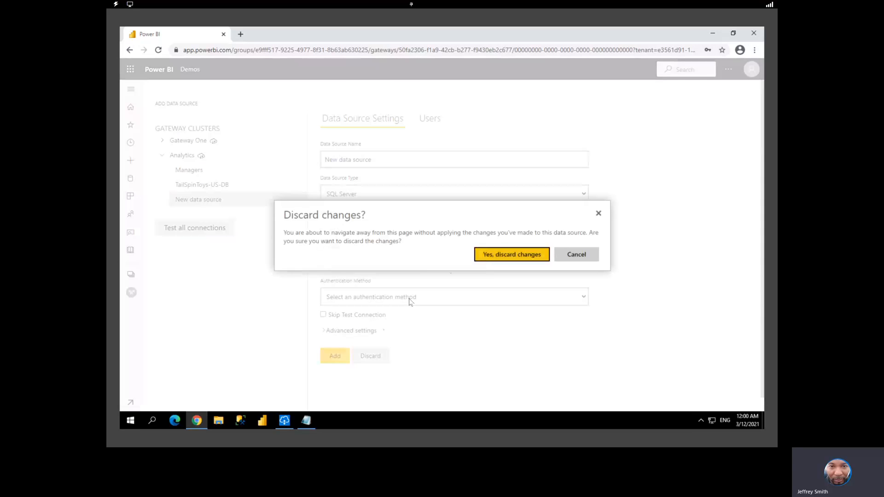
left_click(489, 255)
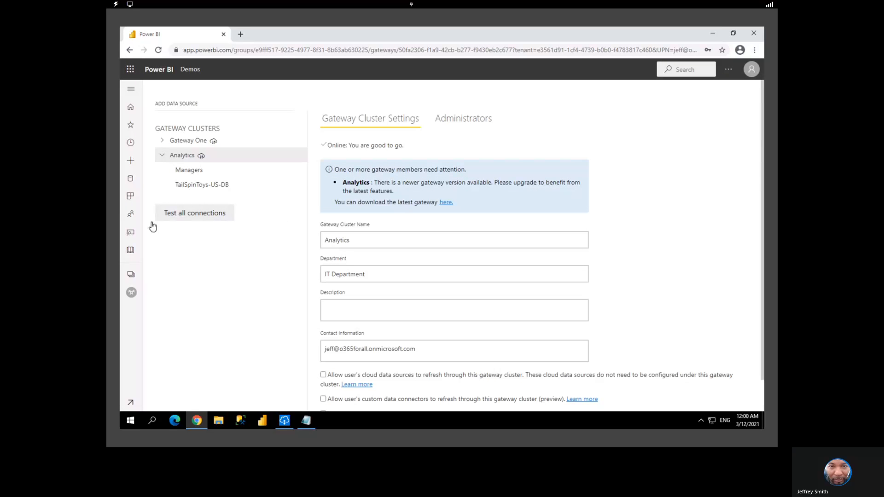
left_click(131, 275)
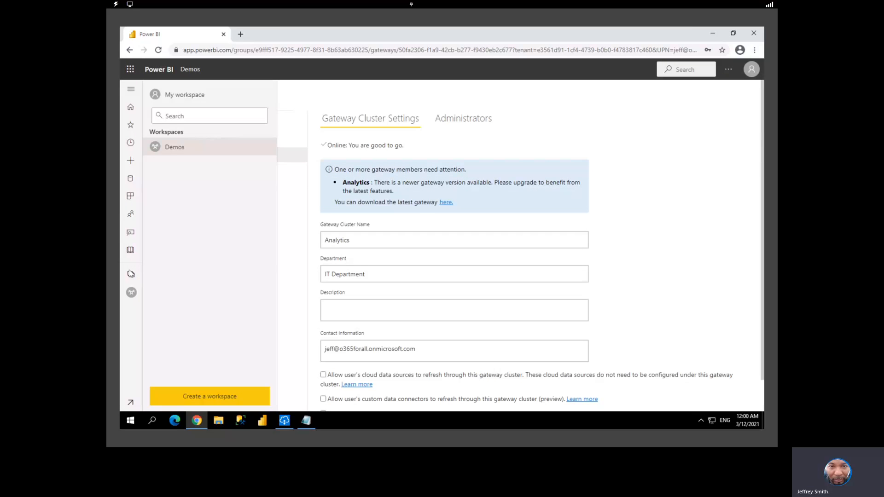
Go to the Demos workspace and open the US Sales Analysis dataset settings
left_click(180, 153)
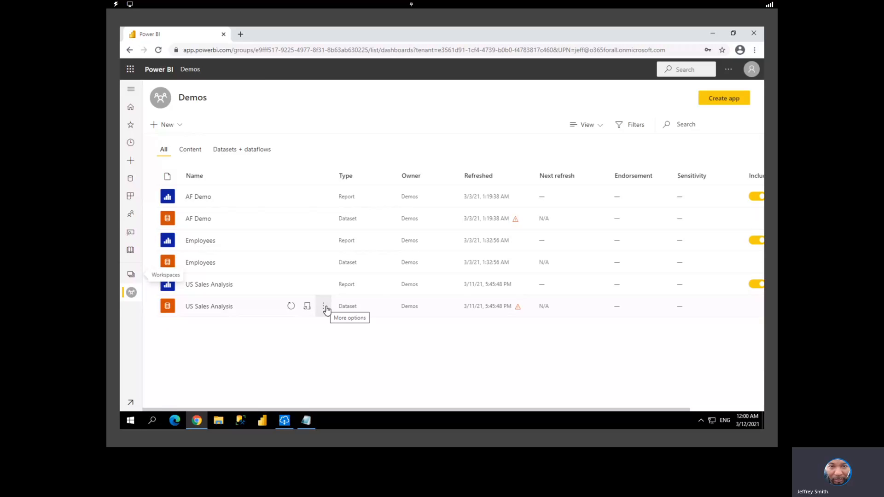
left_click(324, 308)
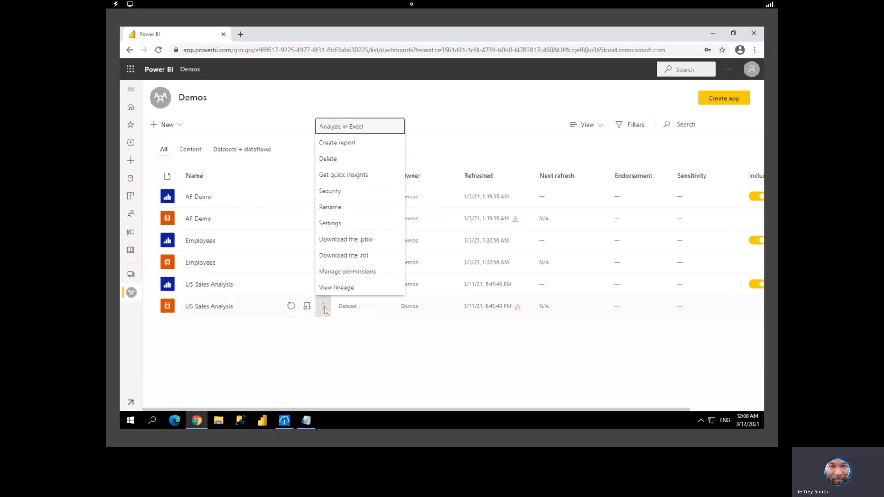
left_click(339, 224)
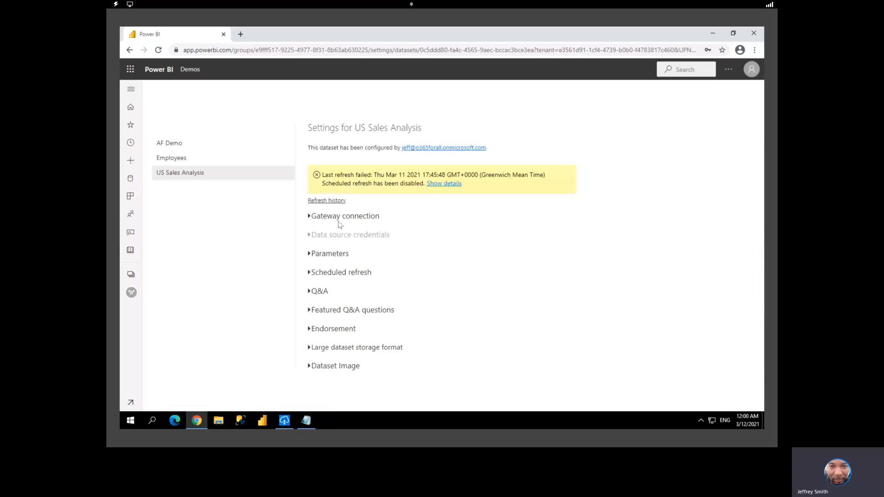
Expand Gateway connection and list the Analytics gateway's sources, showing productcost.xlsx not yet added
left_click(177, 179)
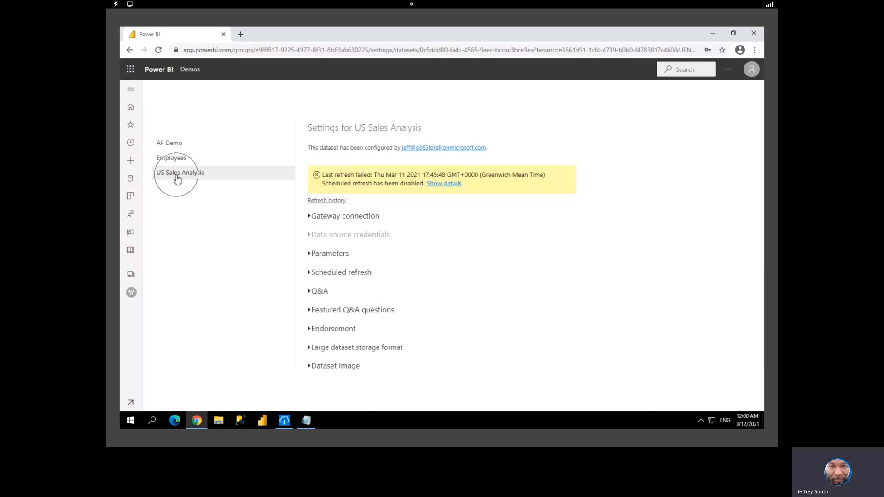
left_click(308, 216)
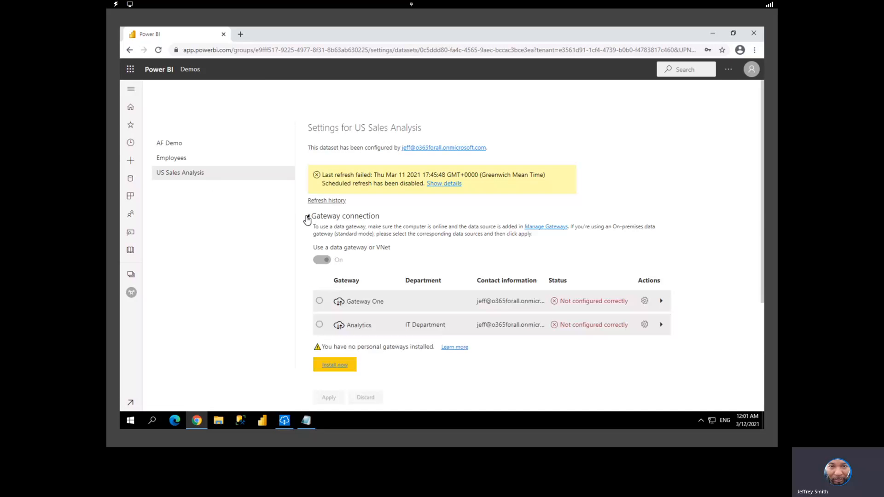
left_click(661, 325)
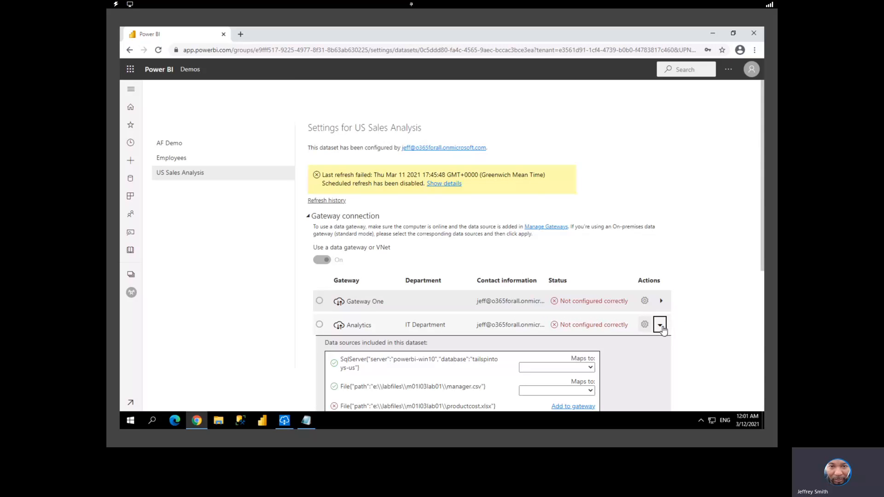
scroll(663, 330, "down", 4)
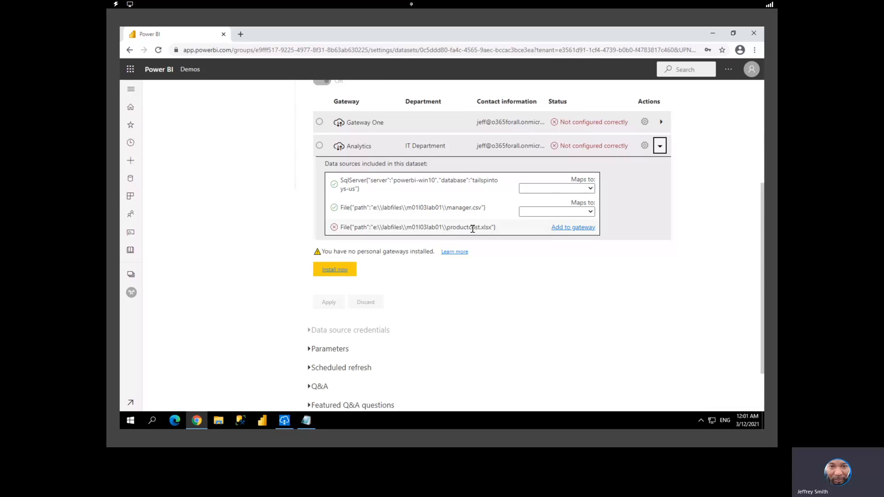
key("ctrl")
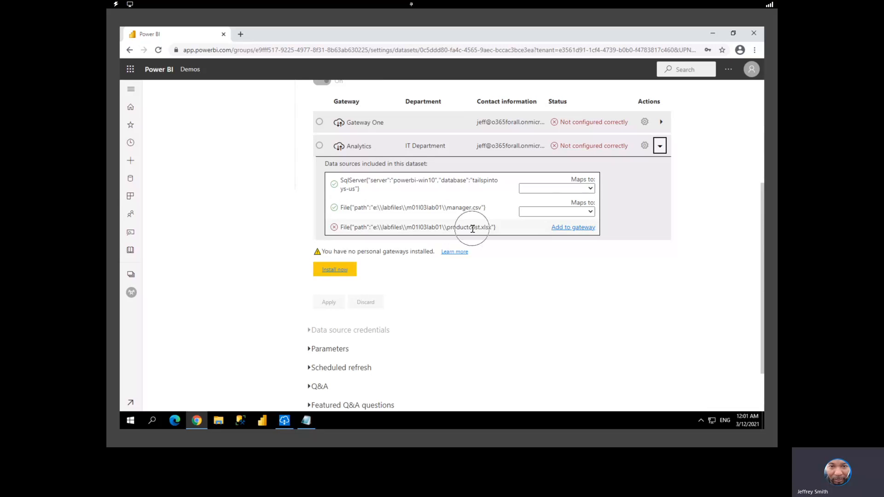
Add productcost.xlsx to the gateway as 'Product Cost' using the Windows username and password
left_click(575, 229)
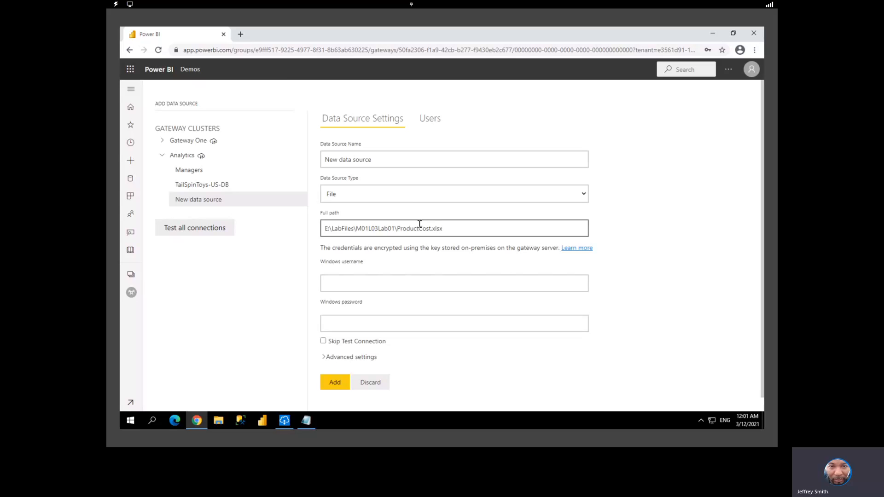
triple_click(367, 160)
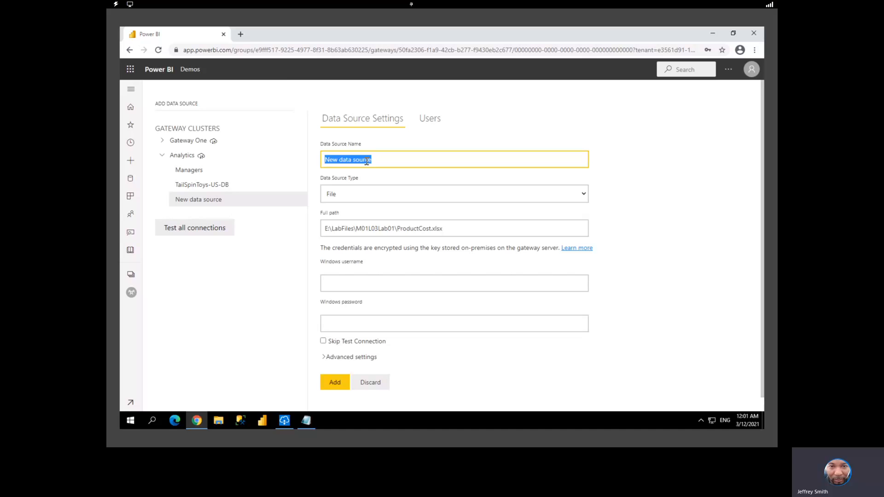
type("Product Cost")
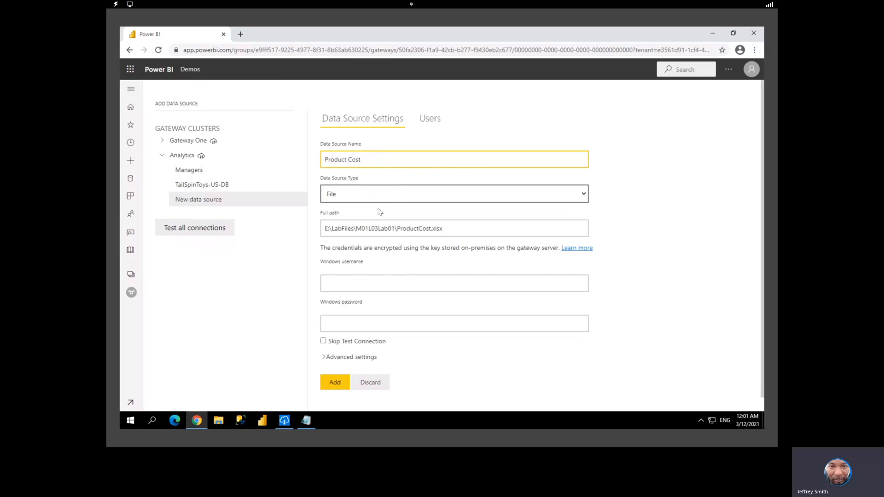
left_click(361, 281)
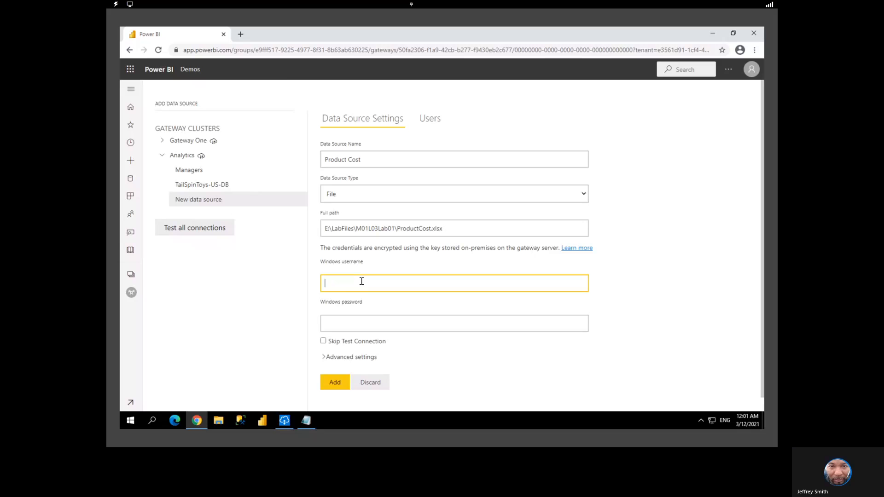
type("POWERBI-WIN10\\labuser")
left_click(355, 322)
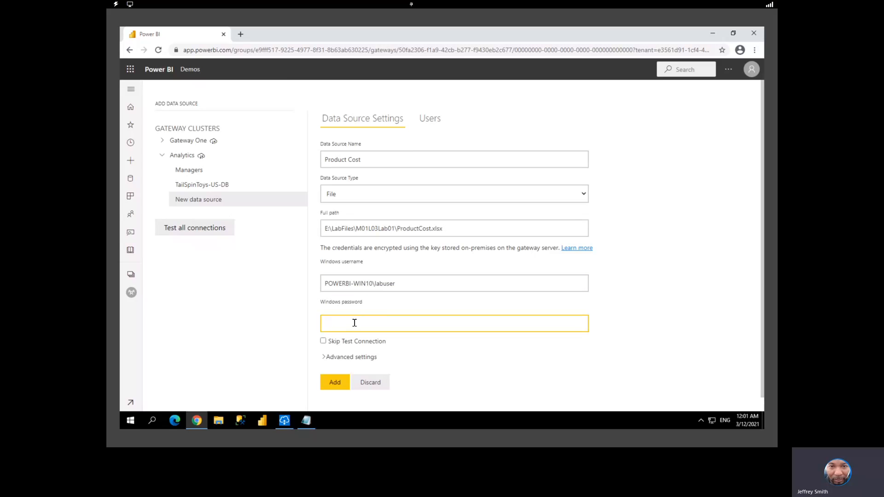
type("Pa55")
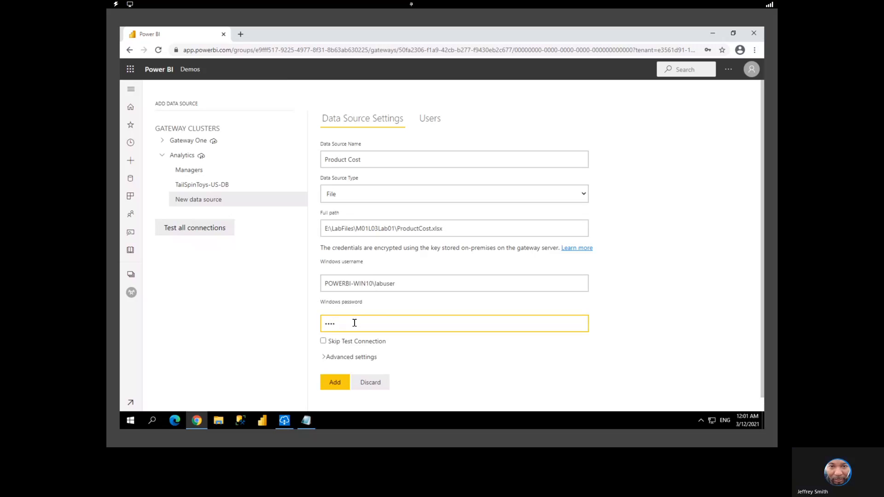
type("••••••")
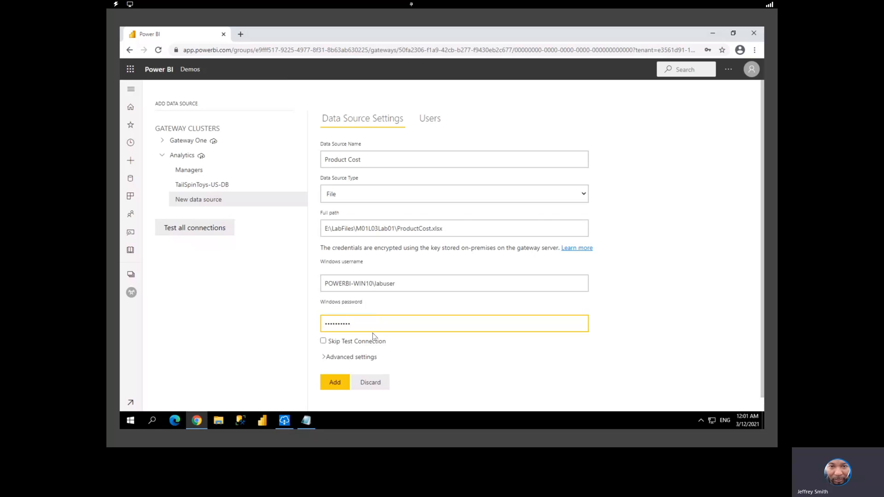
left_click(335, 346)
left_click(340, 382)
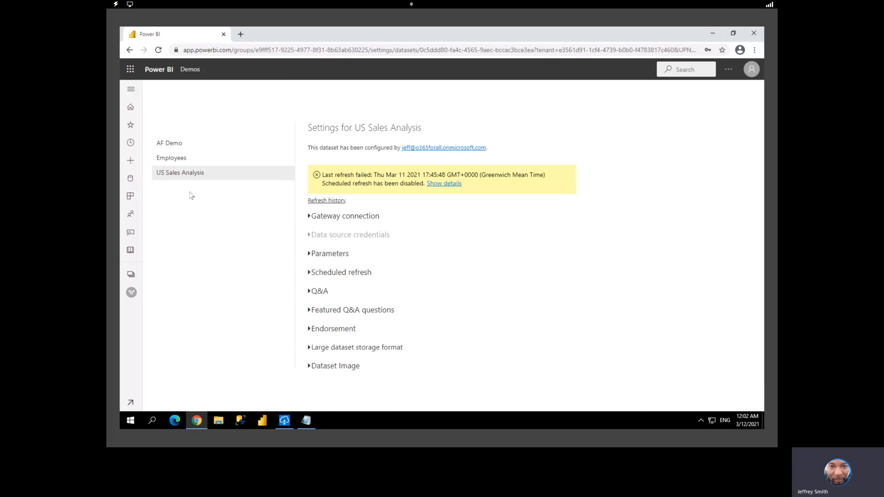
Map SQL Server to TailSpinToys-US-DB, manager.csv to Managers, and productcost.xlsx to Product Cost
left_click(309, 220)
scroll(531, 230, "down", 4)
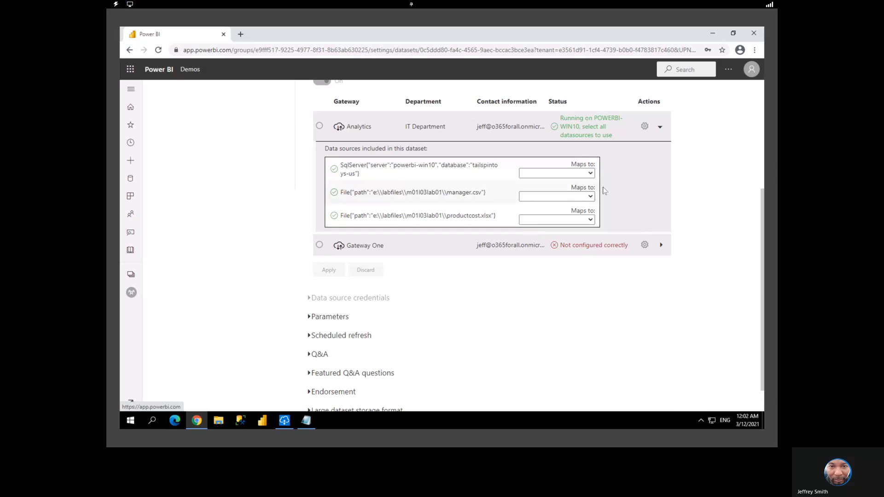
left_click(590, 174)
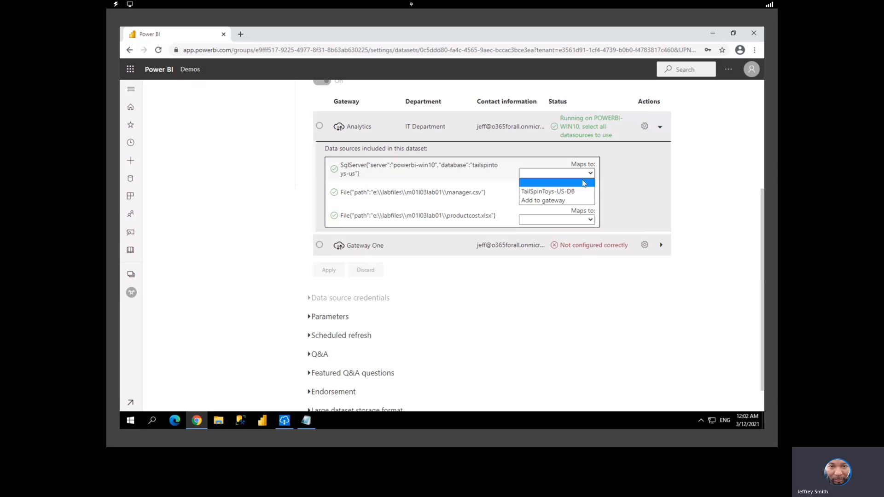
left_click(577, 188)
left_click(576, 196)
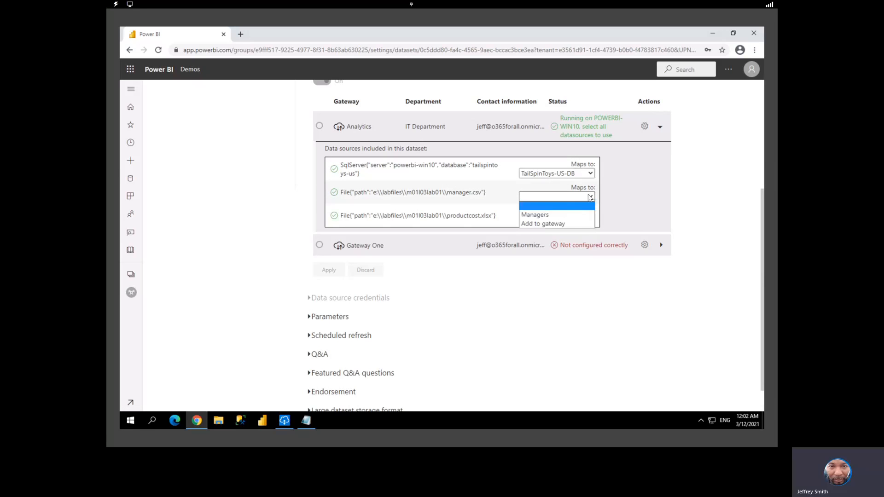
left_click(566, 215)
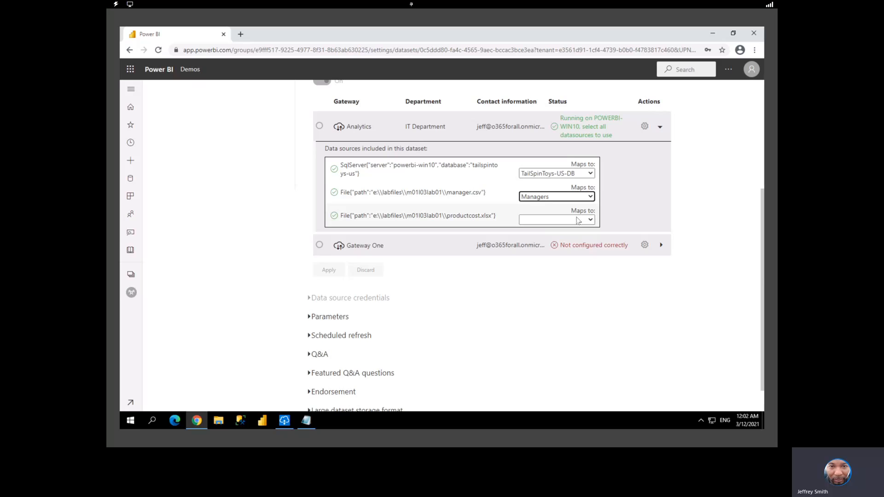
left_click(576, 219)
left_click(563, 238)
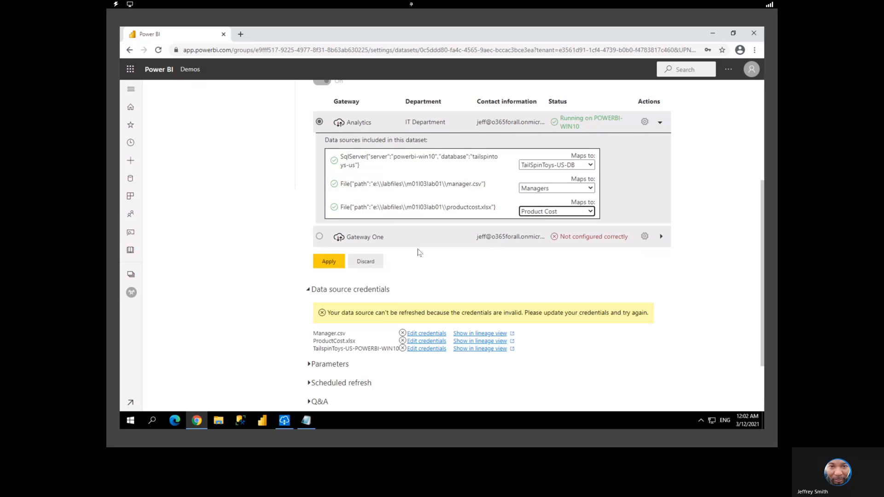
Apply the US Sales Analysis gateway mappings and confirm the connection update
left_click(338, 262)
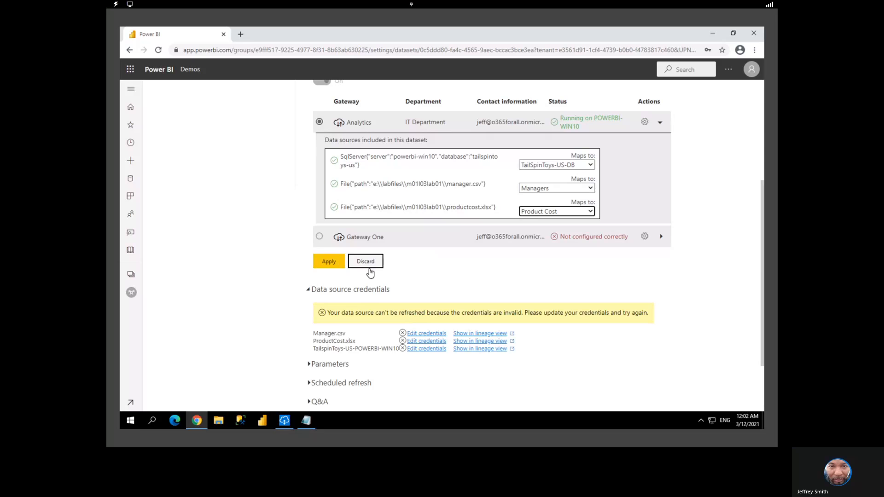
left_click(335, 264)
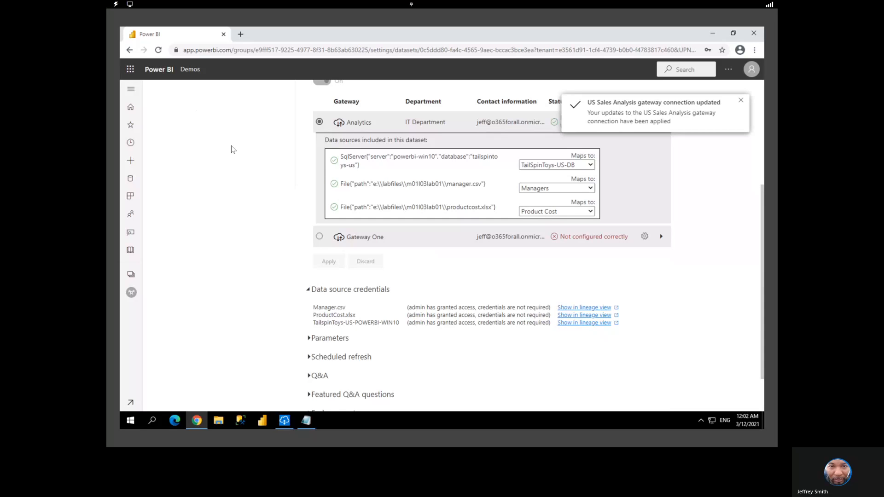
scroll(232, 149, "up", 4)
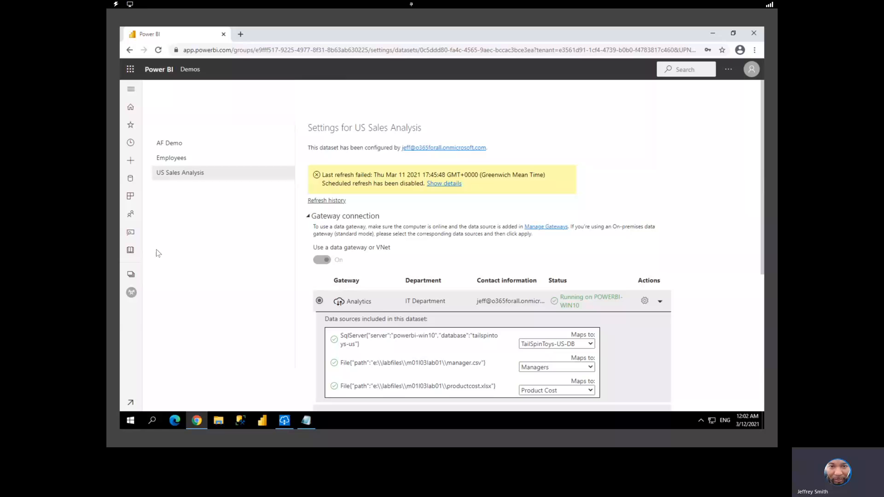
Go back to the Demos workspace and refresh the US Sales Analysis dataset now
left_click(131, 275)
left_click(180, 149)
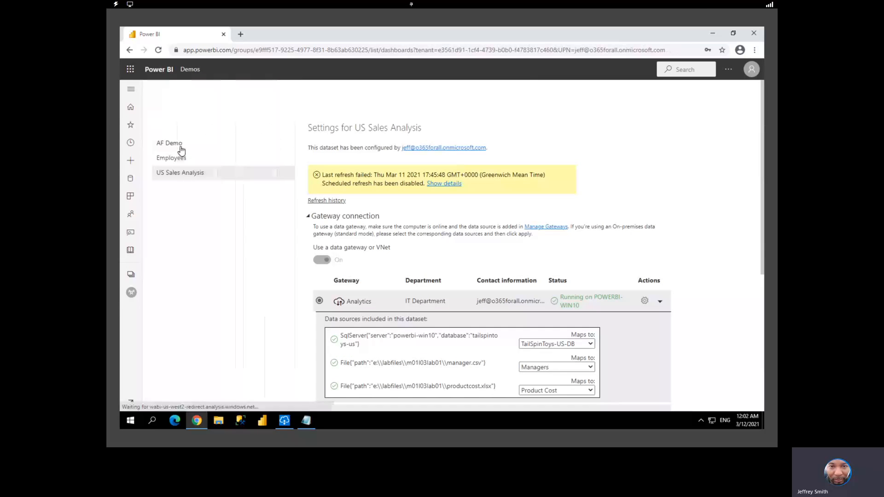
mouse_move(322, 307)
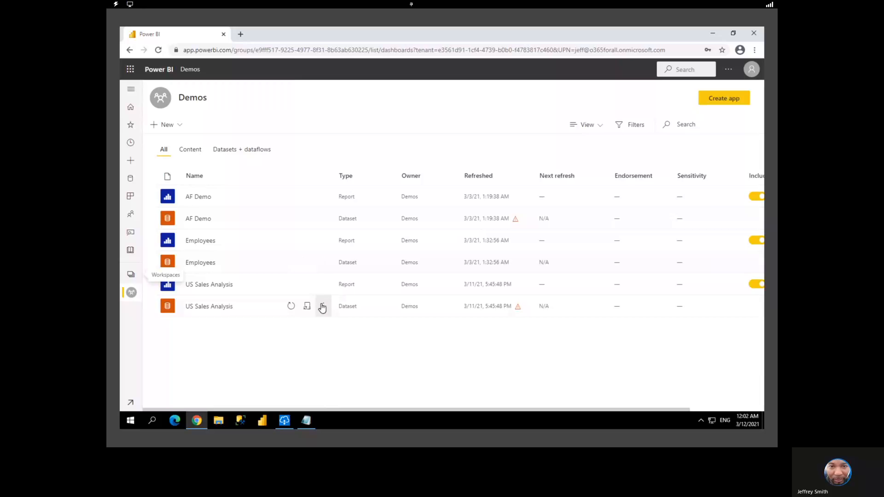
left_click(291, 308)
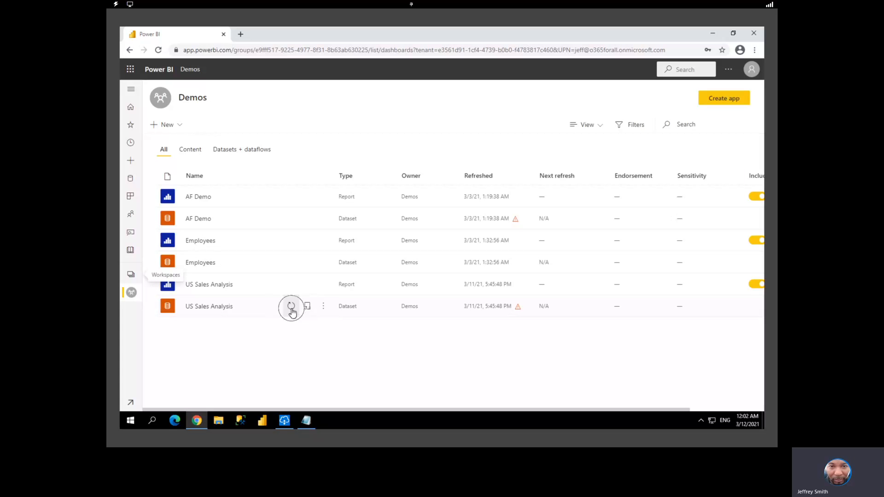